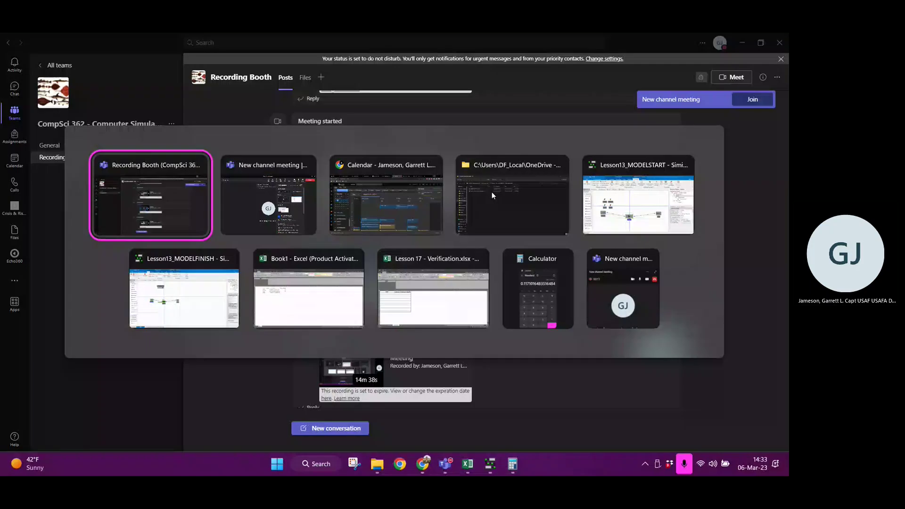
Switch to the Lesson13_MODELSTART Simio window in the Teams screen share.
{"action": "key", "text": "alt+Tab"}
{"action": "key", "text": "alt+Tab"}
{"action": "key", "text": "alt+Tab"}
{"action": "key", "text": "alt+Tab"}
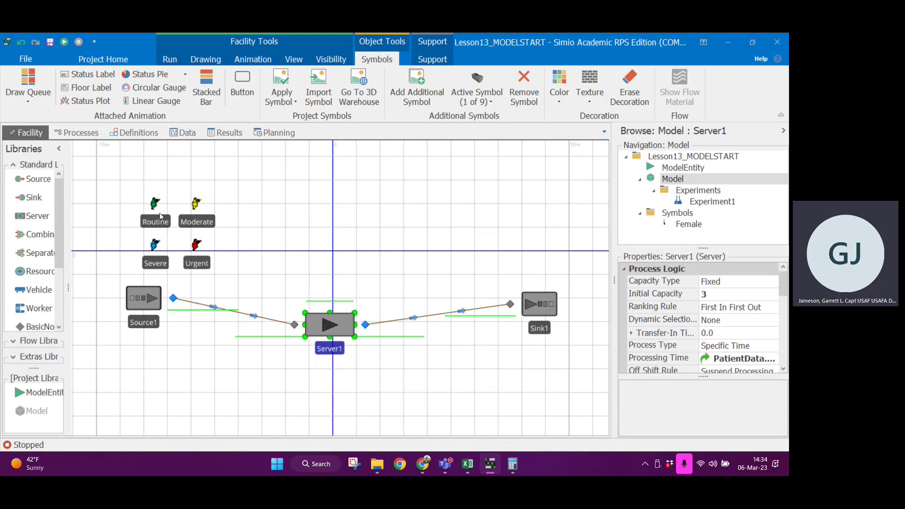
On the Run tab, reduce the Speed Factor to 50.
{"action": "left_click", "coordinate": [169, 59]}
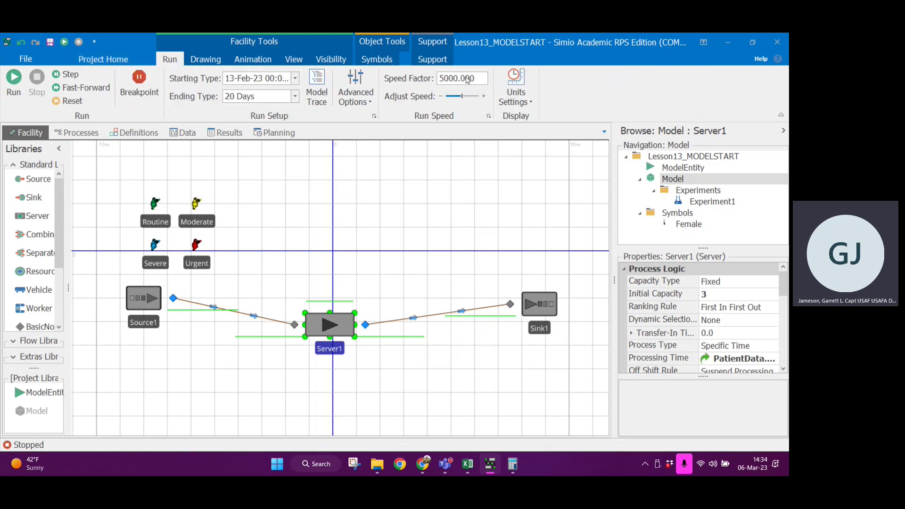
{"action": "double_click", "coordinate": [450, 79]}
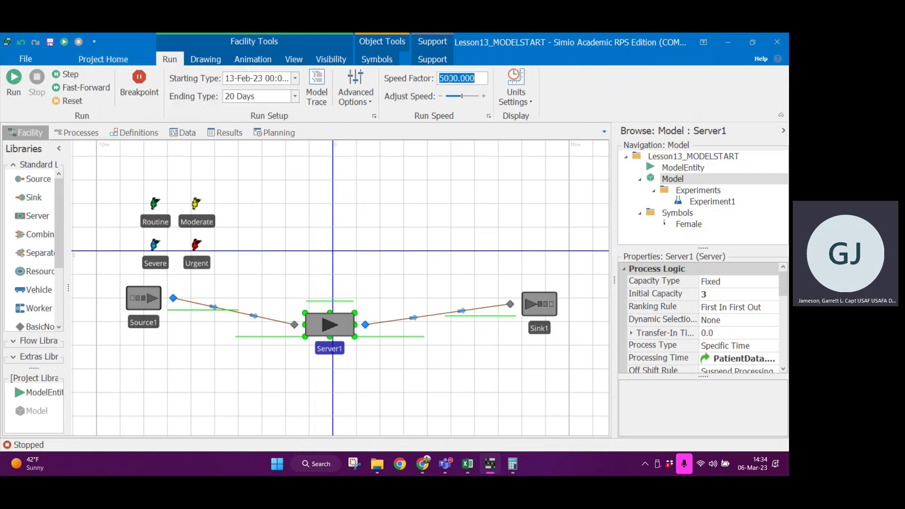
{"action": "left_click", "coordinate": [450, 79]}
{"action": "key", "text": "Delete"}
{"action": "key", "text": "Delete"}
{"action": "left_click", "coordinate": [464, 143]}
Run the model, lower the Speed Factor to 20 while it runs, then stop it.
{"action": "left_click", "coordinate": [14, 77]}
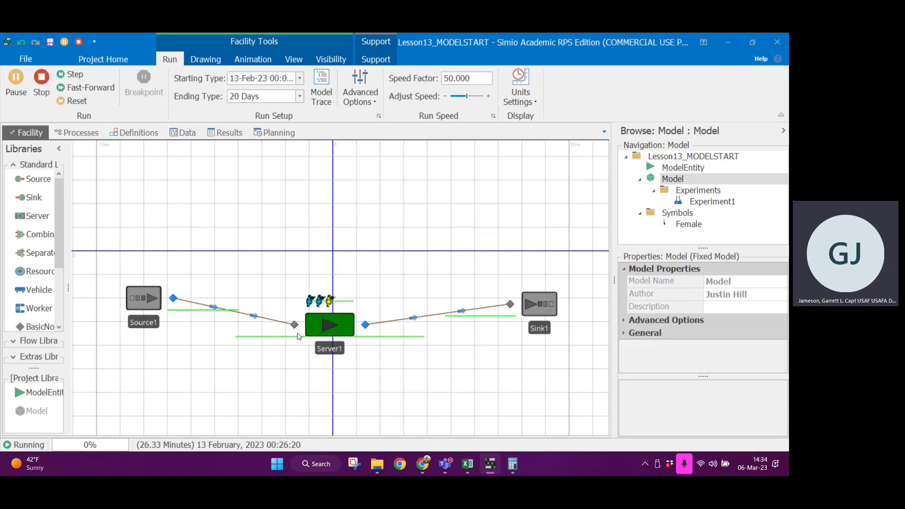
{"action": "double_click", "coordinate": [456, 78]}
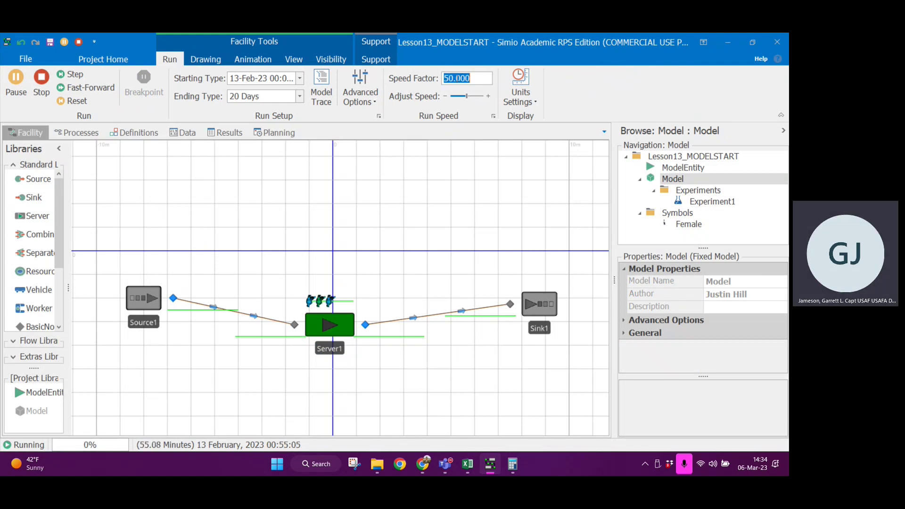
{"action": "type", "text": "2.0000"}
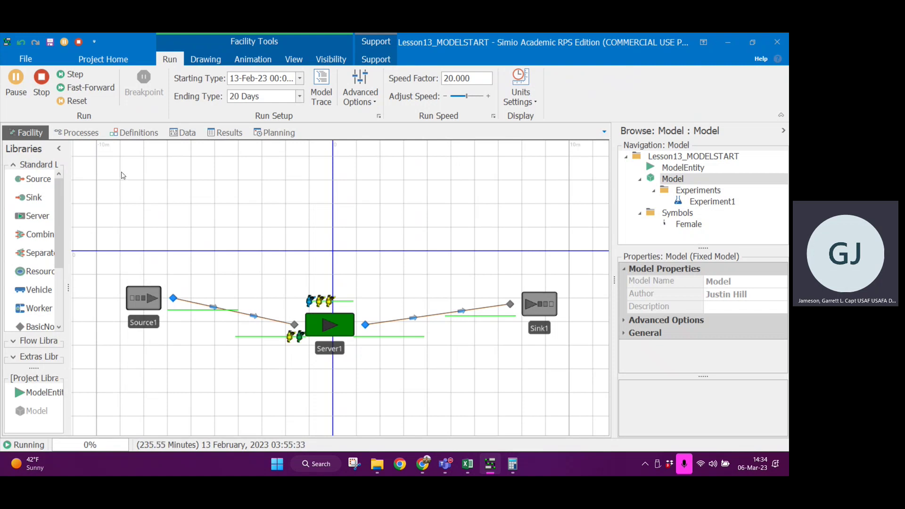
{"action": "left_click", "coordinate": [75, 100]}
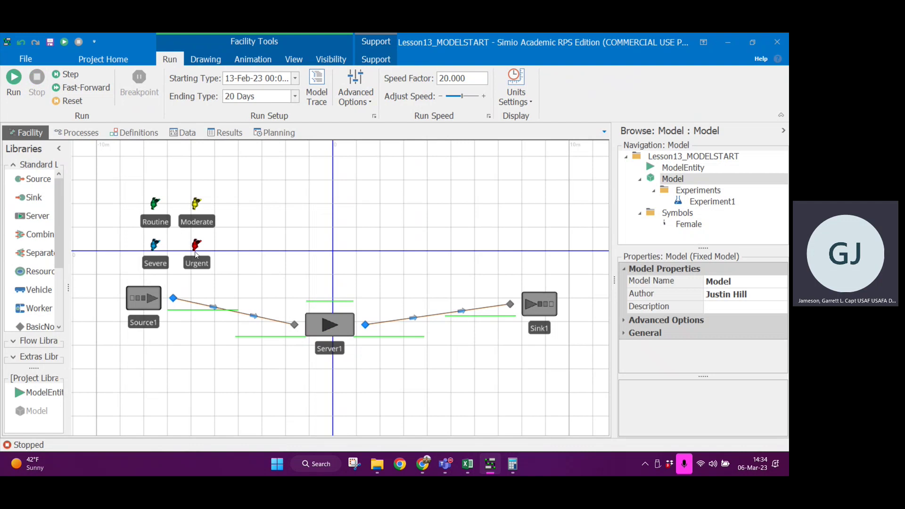
{"action": "left_click", "coordinate": [191, 134]}
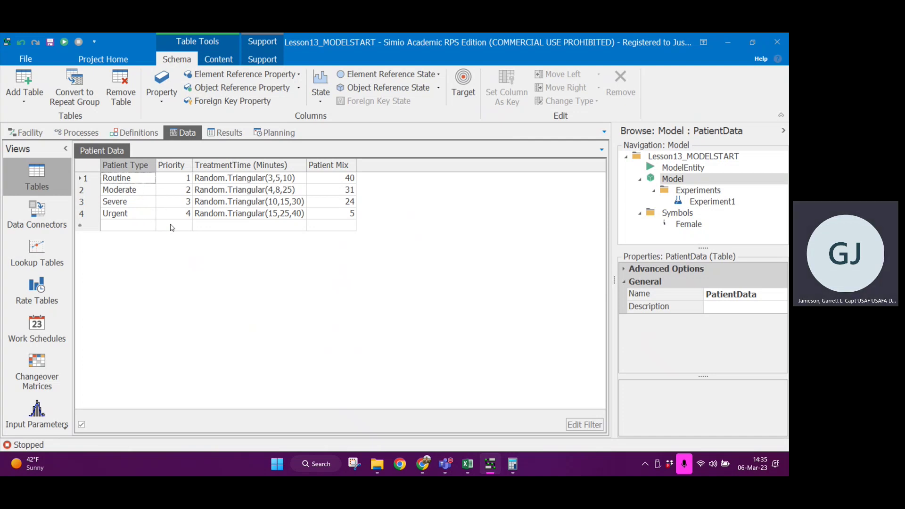
{"action": "left_click", "coordinate": [36, 137]}
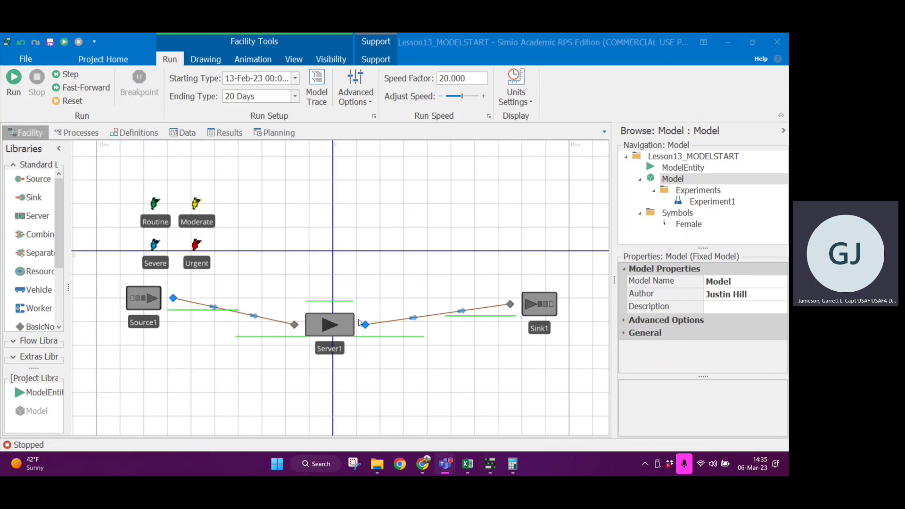
Set Server1's Ranking Rule to Largest Value First.
{"action": "left_click", "coordinate": [332, 333]}
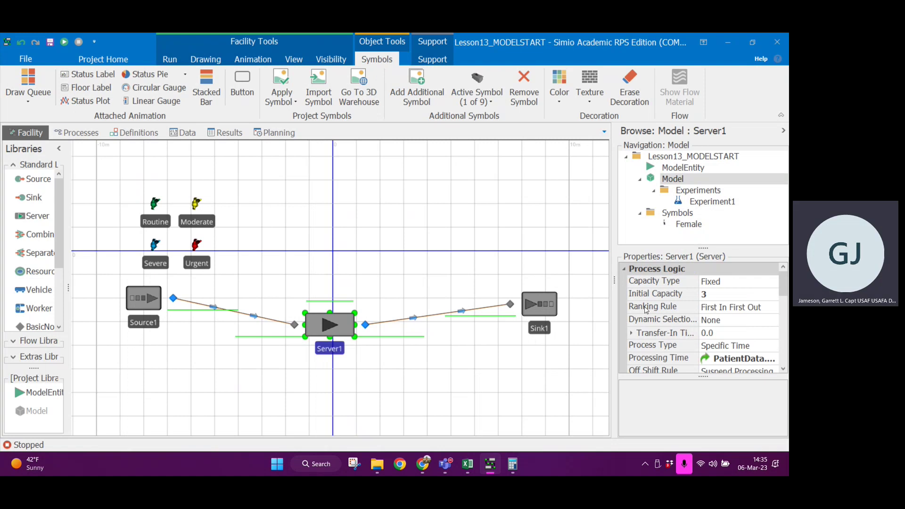
{"action": "left_click", "coordinate": [769, 313]}
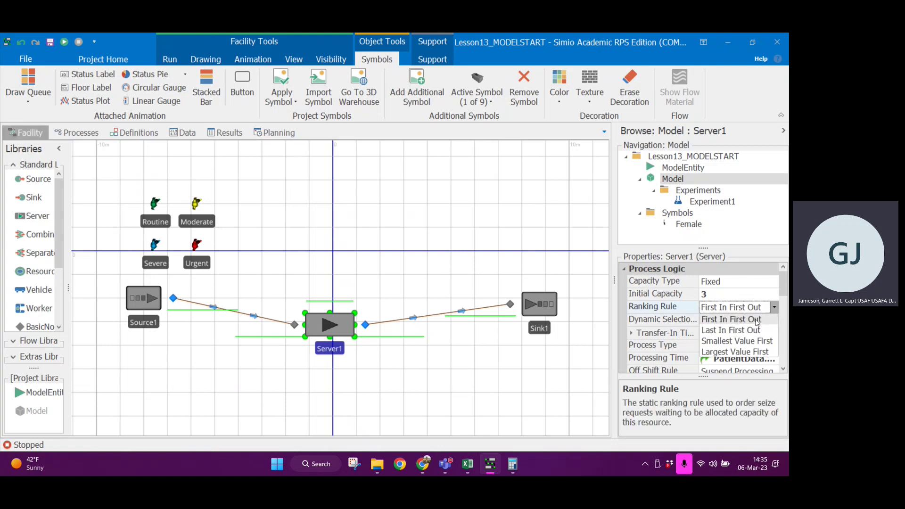
{"action": "left_click", "coordinate": [733, 353]}
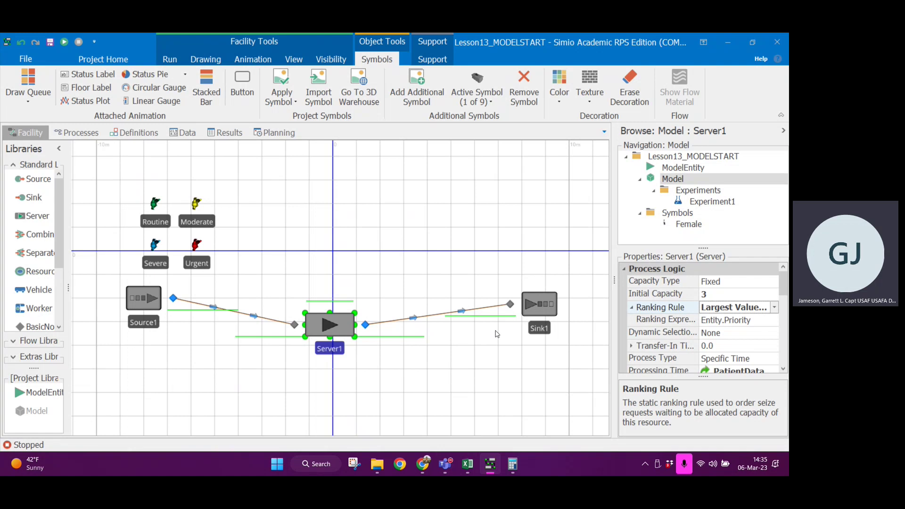
Run the model briefly and stop it.
{"action": "left_click", "coordinate": [170, 59]}
{"action": "left_click", "coordinate": [14, 79]}
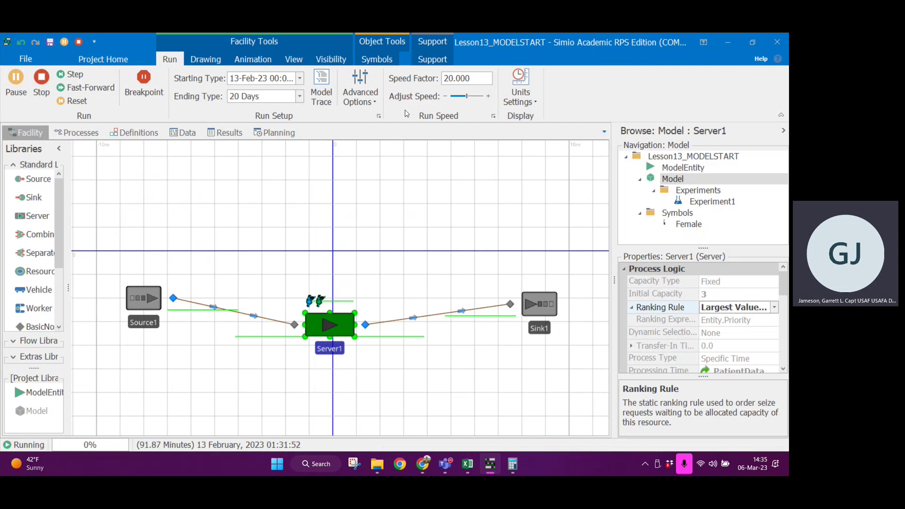
{"action": "left_click", "coordinate": [46, 79]}
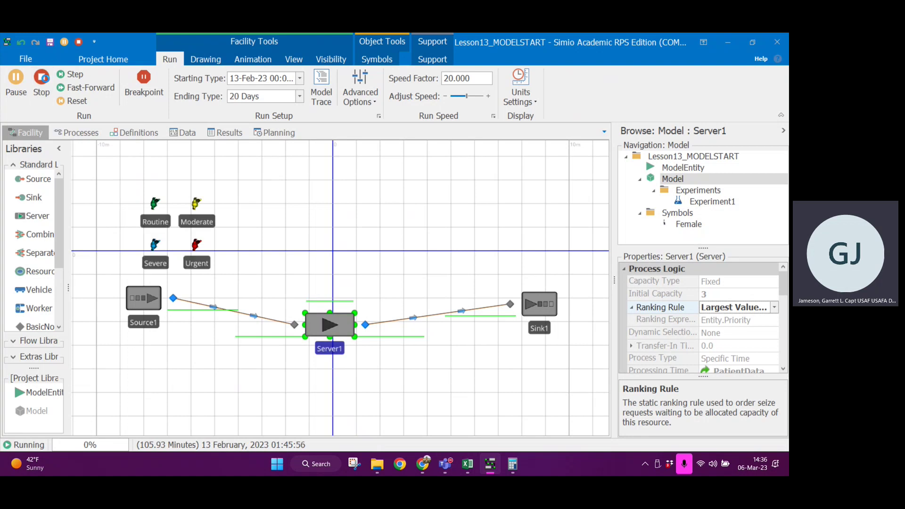
Set the Routine entity's Initial Priority to PatientData.Priority and copy the expression.
{"action": "left_click", "coordinate": [153, 206]}
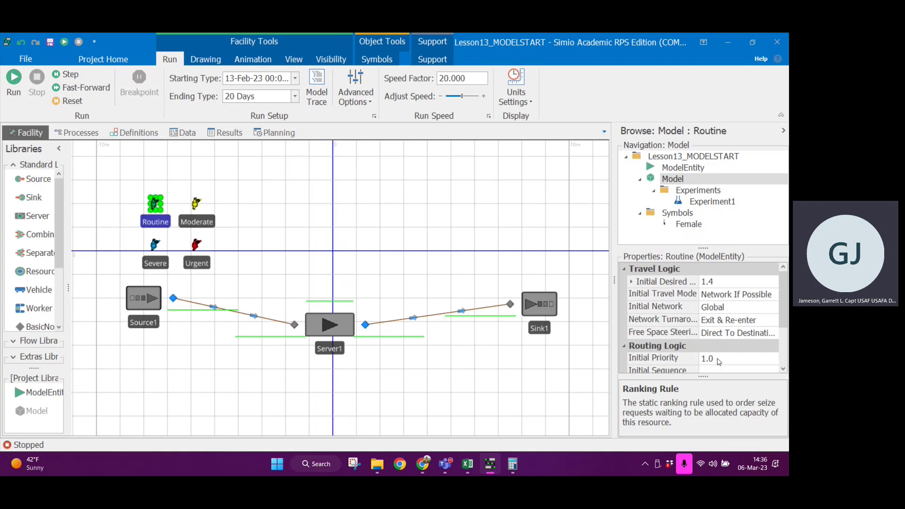
{"action": "left_click", "coordinate": [193, 206]}
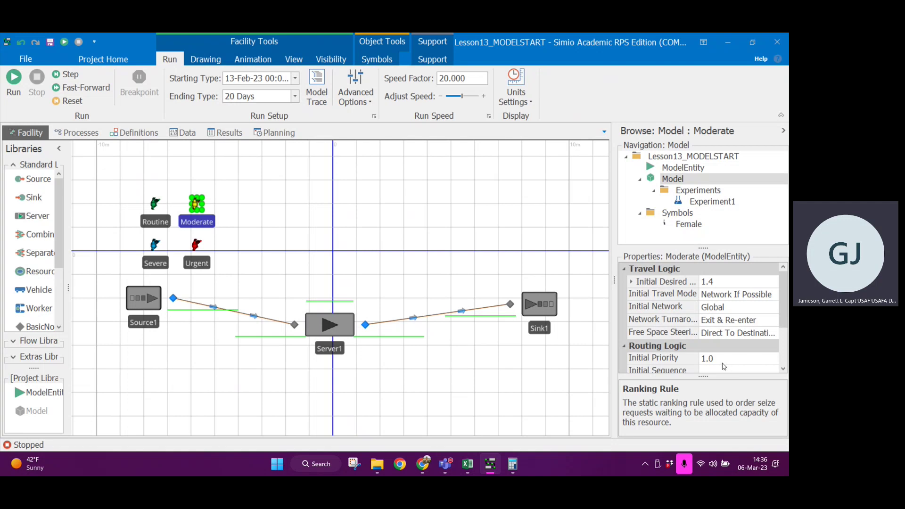
{"action": "left_click", "coordinate": [155, 207]}
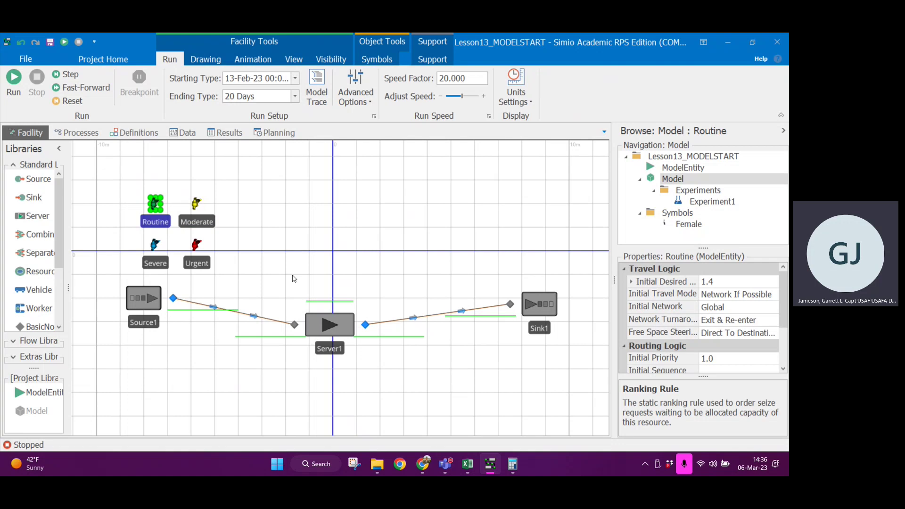
{"action": "left_click", "coordinate": [725, 361]}
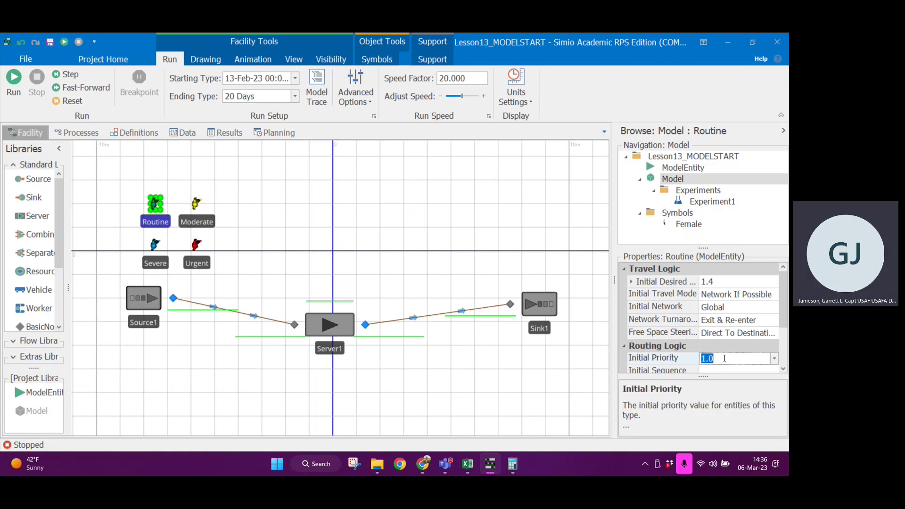
{"action": "left_click", "coordinate": [775, 359]}
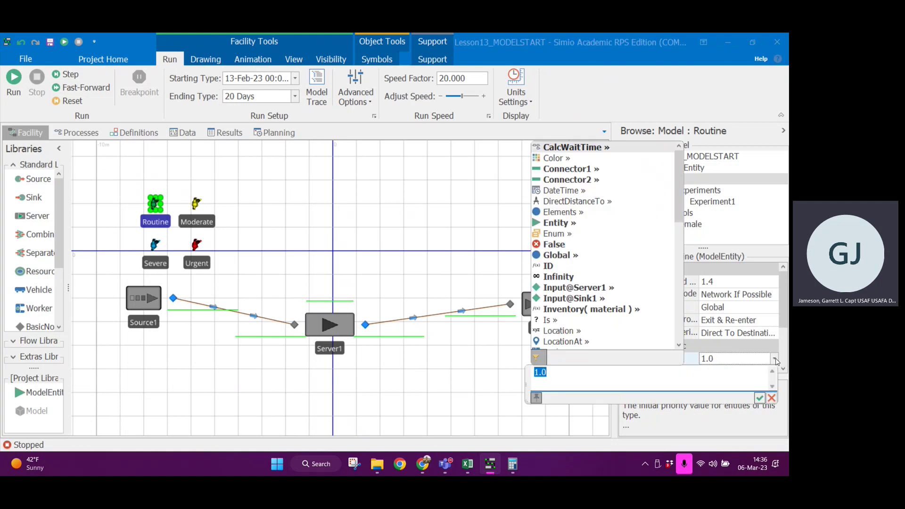
{"action": "type", "text": "pat"}
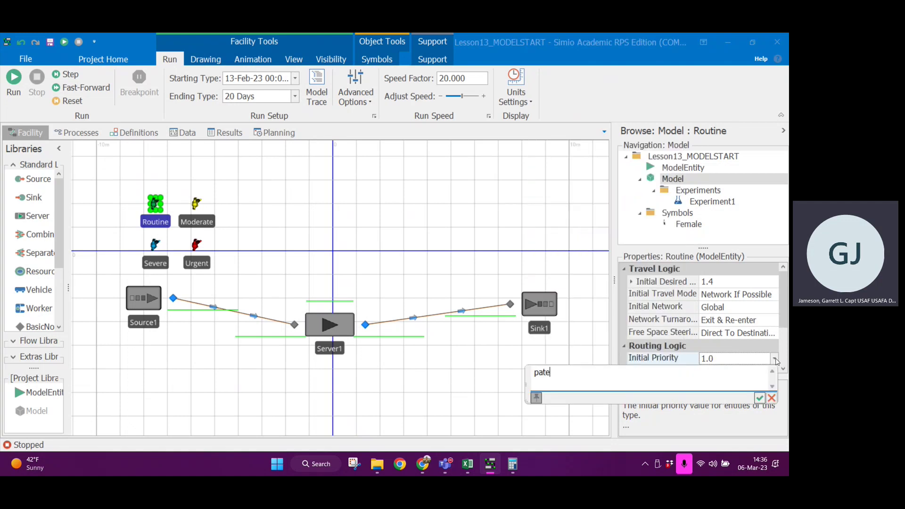
{"action": "type", "text": "ientdata."}
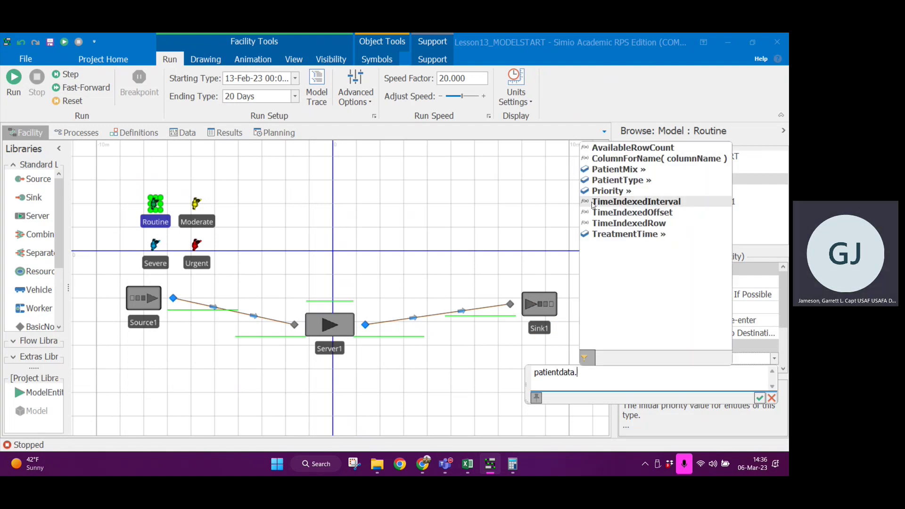
{"action": "left_click", "coordinate": [606, 192]}
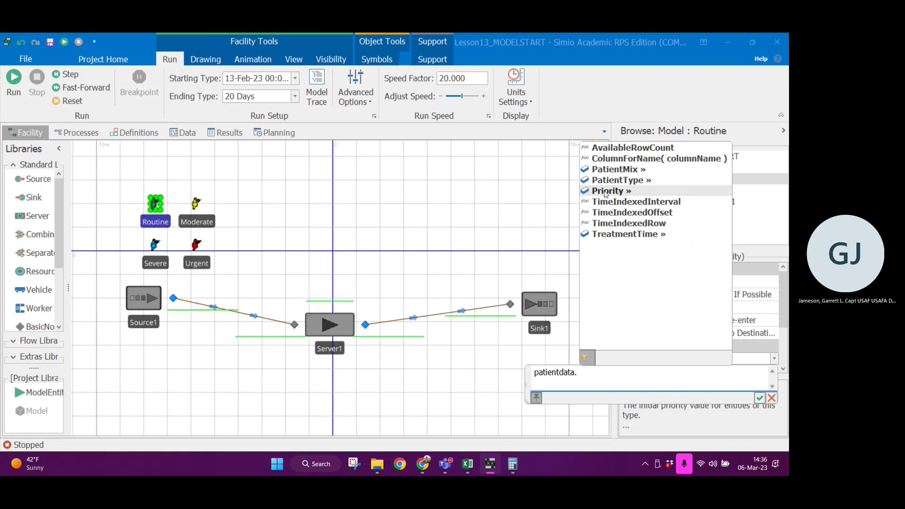
{"action": "double_click", "coordinate": [606, 192]}
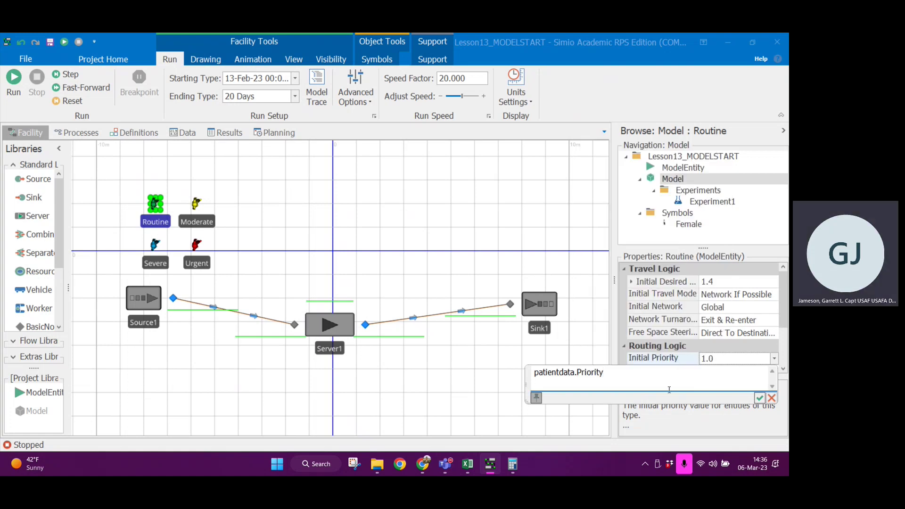
{"action": "left_click", "coordinate": [758, 398]}
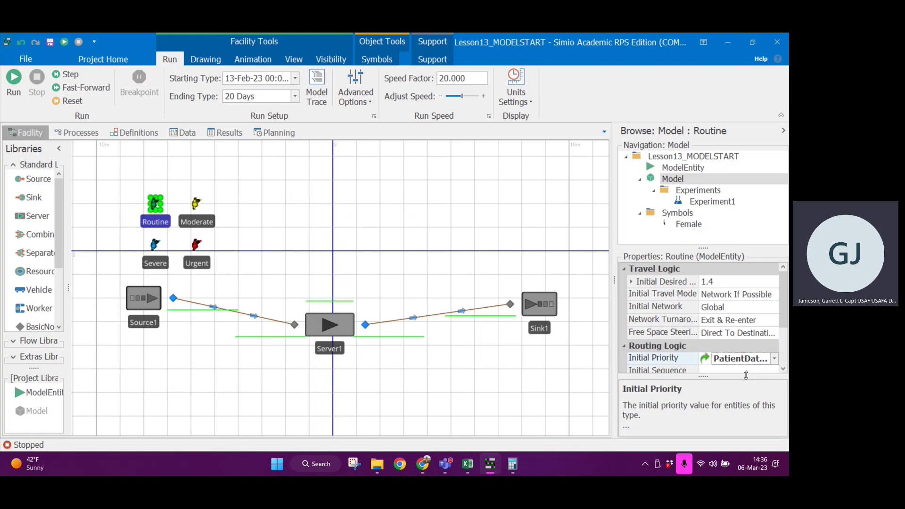
{"action": "left_click", "coordinate": [741, 360]}
{"action": "key", "text": "ctrl+c"}
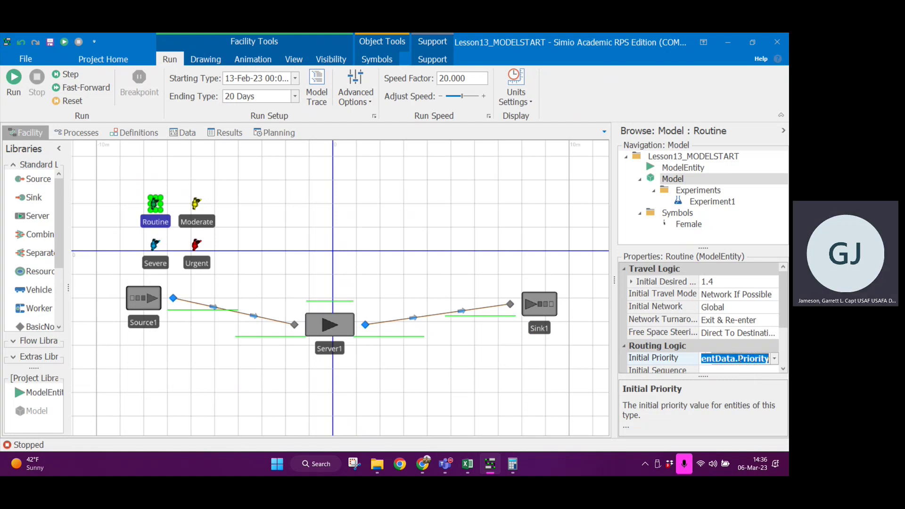
Paste PatientData.Priority as Initial Priority for Moderate, Severe and Urgent, then rerun the model.
{"action": "left_click", "coordinate": [447, 400]}
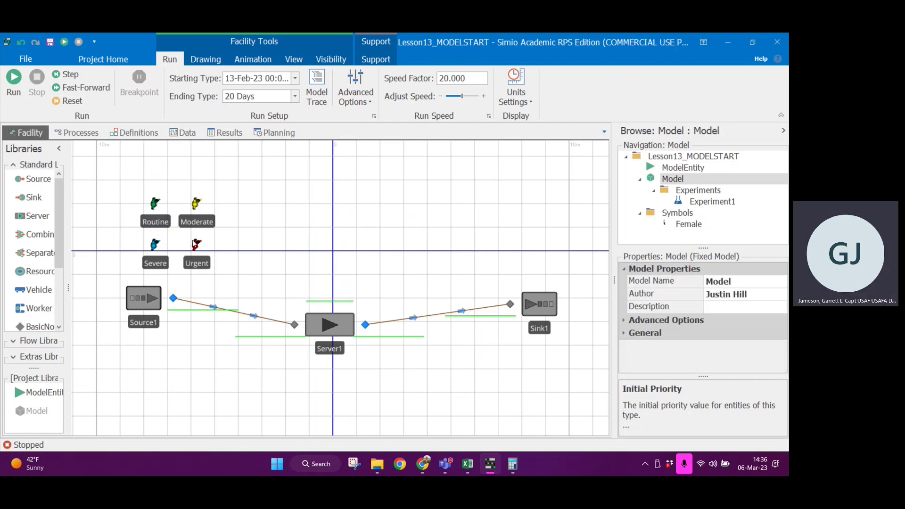
{"action": "left_click", "coordinate": [197, 204]}
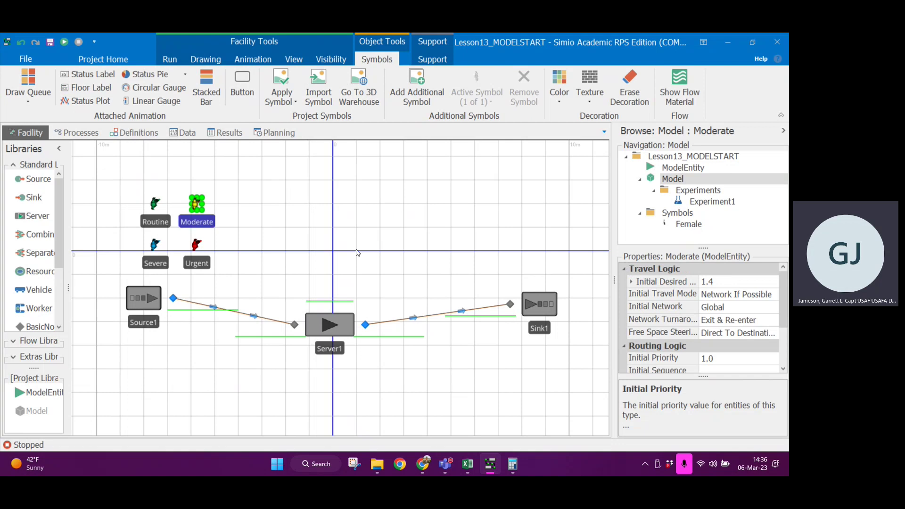
{"action": "left_click", "coordinate": [739, 360]}
{"action": "key", "text": "ctrl+v"}
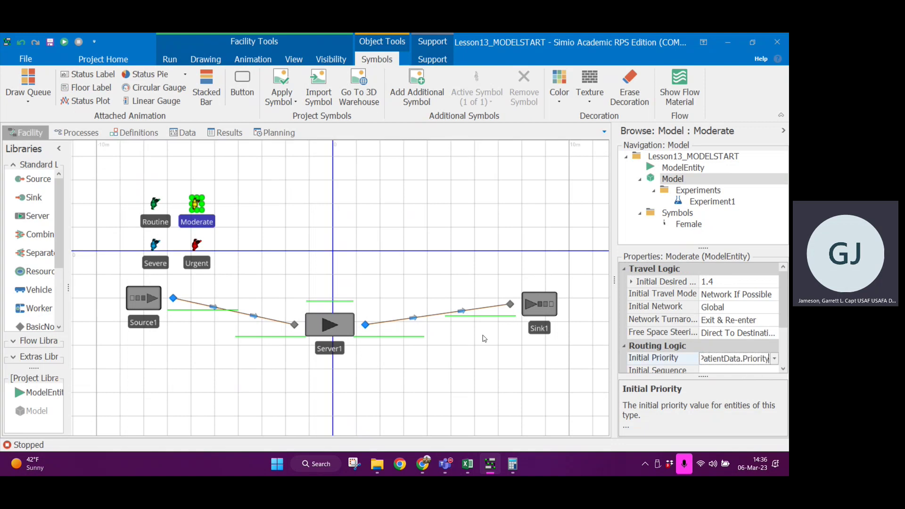
{"action": "key", "text": "Return"}
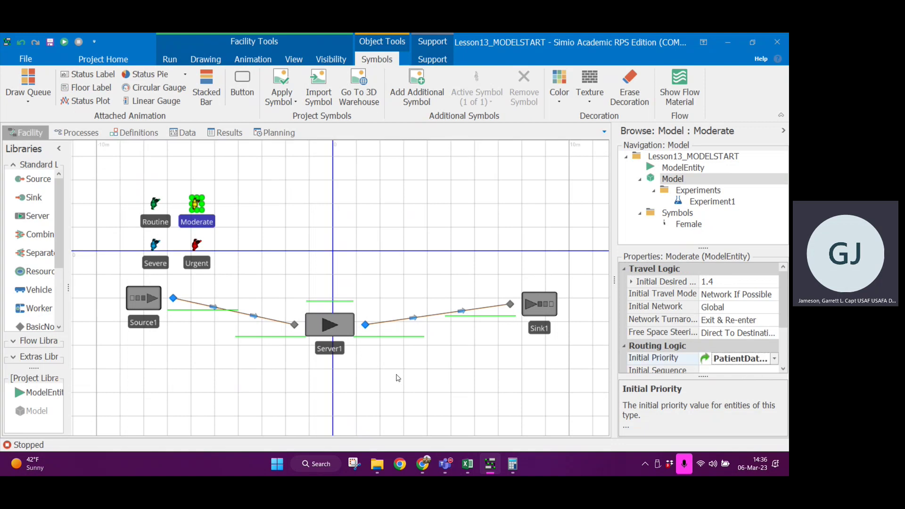
{"action": "left_click", "coordinate": [157, 246]}
{"action": "left_click", "coordinate": [733, 359]}
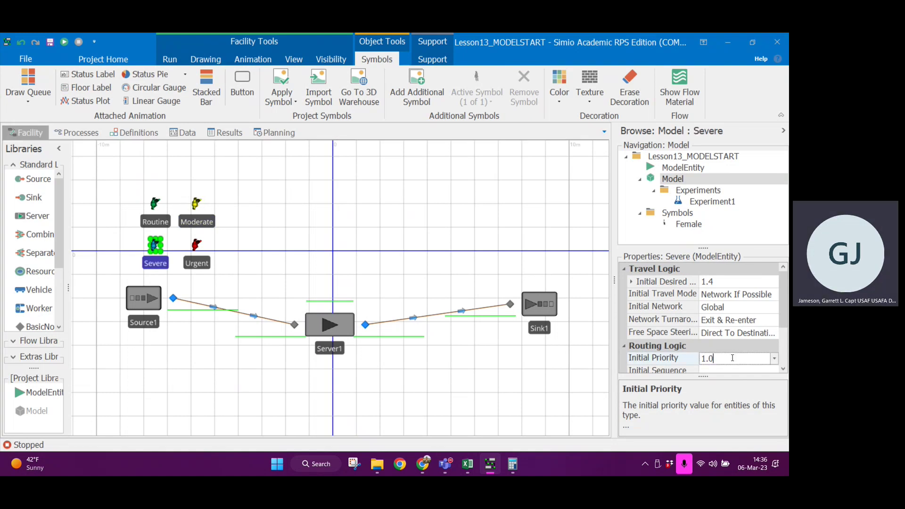
{"action": "key", "text": "ctrl+v"}
{"action": "key", "text": "Return"}
{"action": "left_click", "coordinate": [198, 250]}
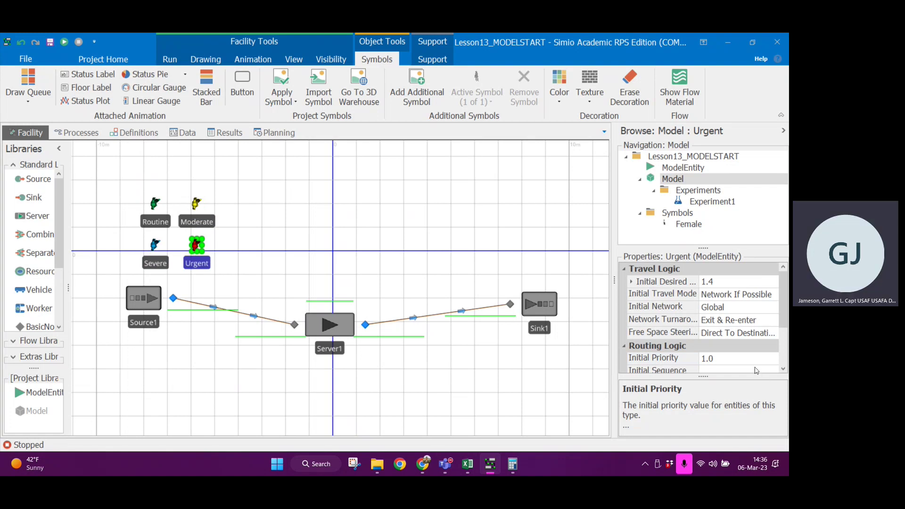
{"action": "left_click", "coordinate": [730, 359]}
{"action": "key", "text": "ctrl+v"}
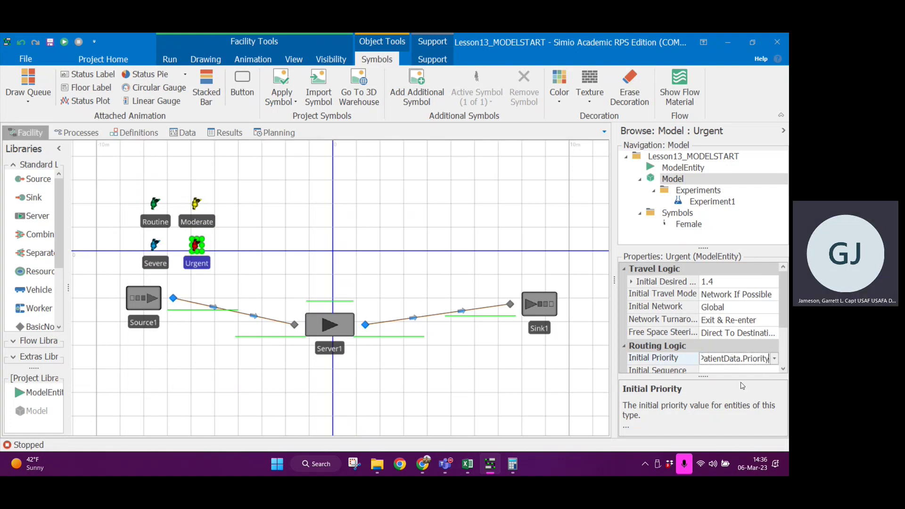
{"action": "left_click", "coordinate": [386, 401]}
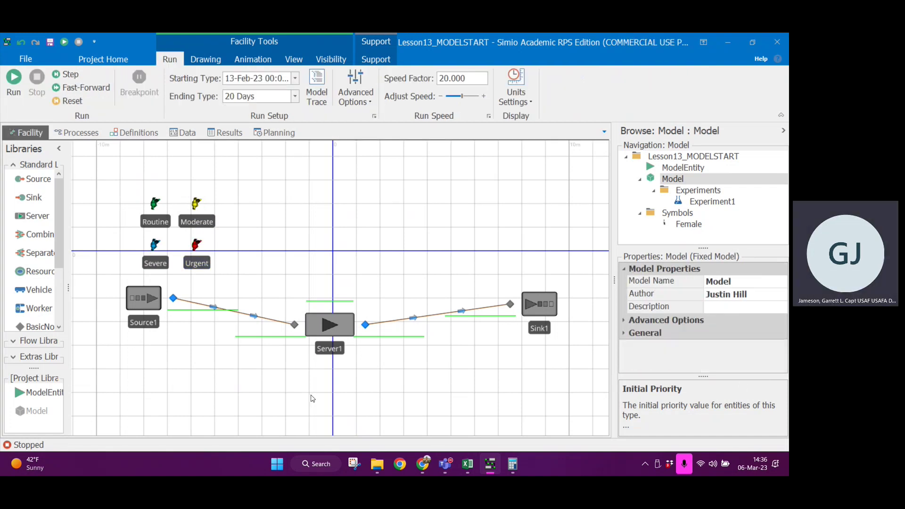
{"action": "left_click", "coordinate": [14, 83]}
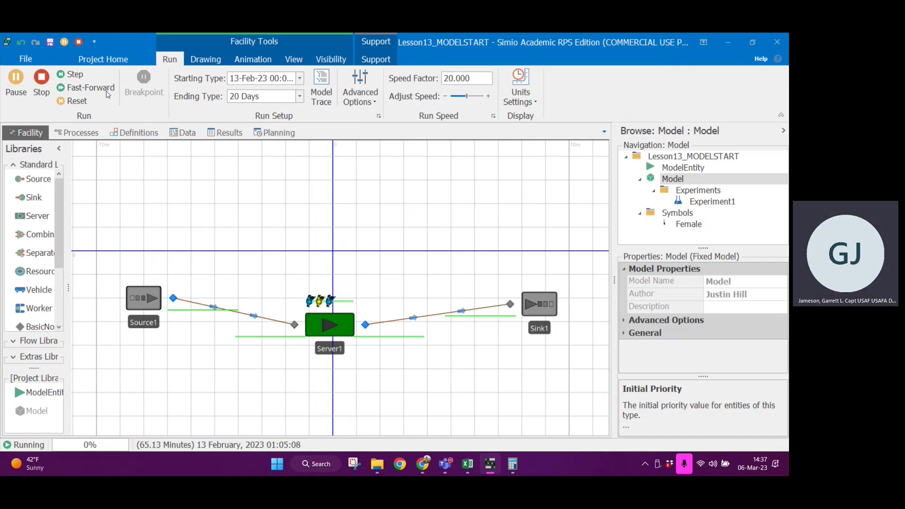
Fast-forward to 28800 minutes and review average waits, from Routine 339.8 to Urgent 3.3 minutes.
{"action": "left_click", "coordinate": [85, 87]}
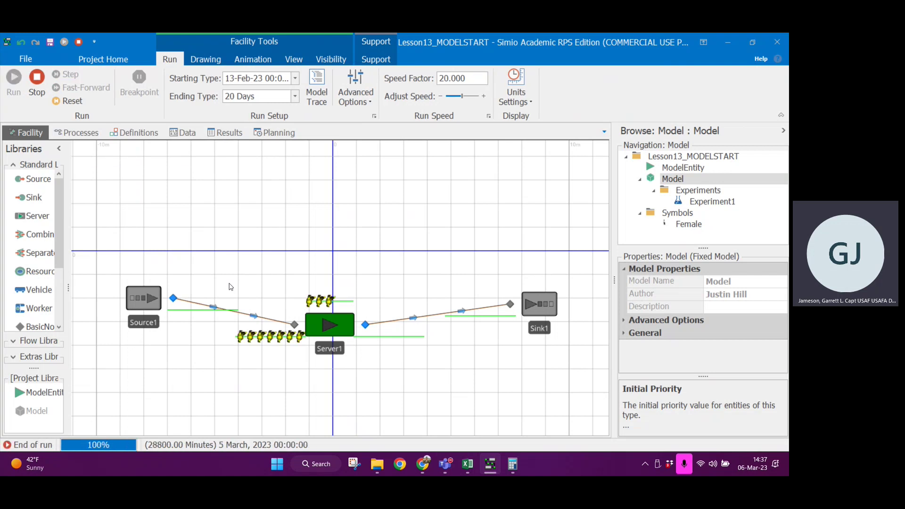
{"action": "left_click", "coordinate": [224, 133]}
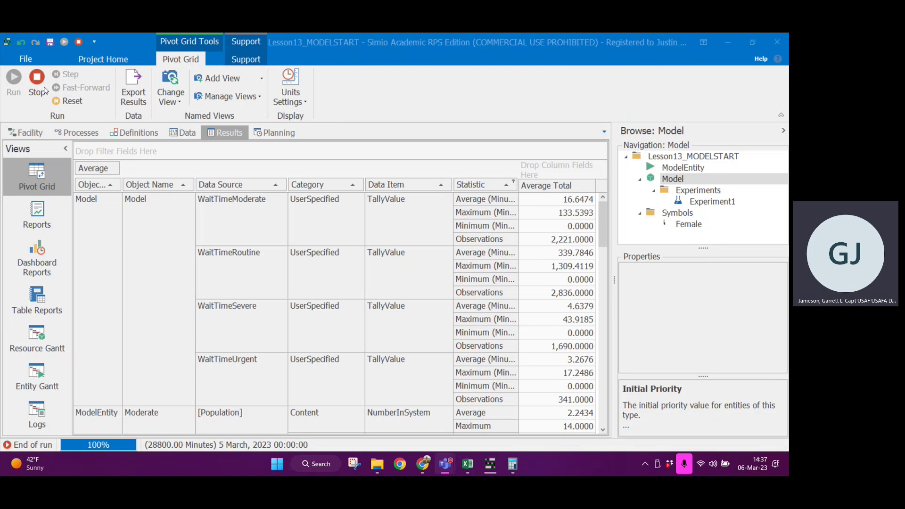
{"action": "left_click", "coordinate": [38, 132]}
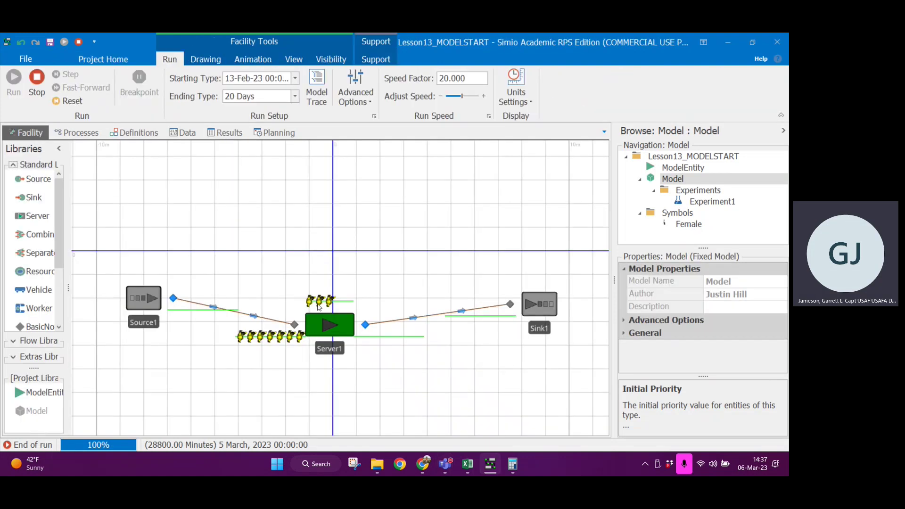
Check Server1's Largest Value First ranking, reset the run, and check Moderate's Initial Priority.
{"action": "left_click", "coordinate": [322, 327]}
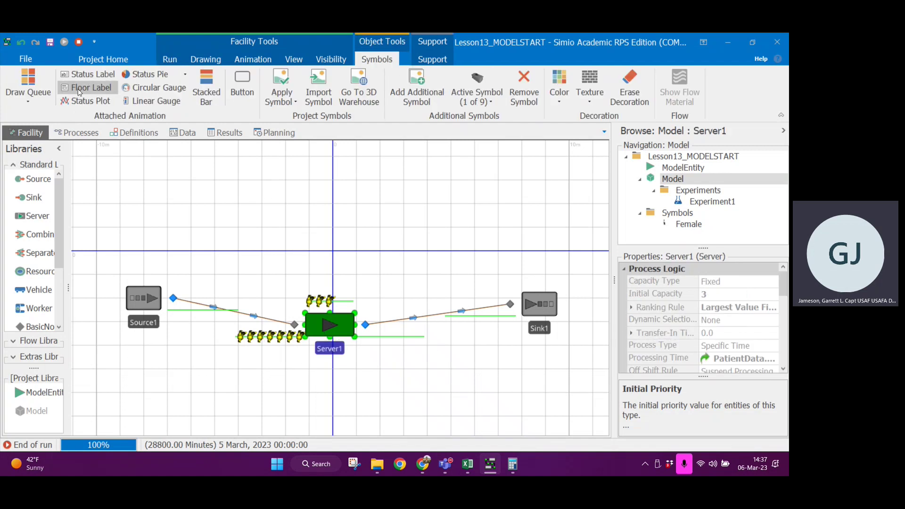
{"action": "left_click", "coordinate": [79, 41]}
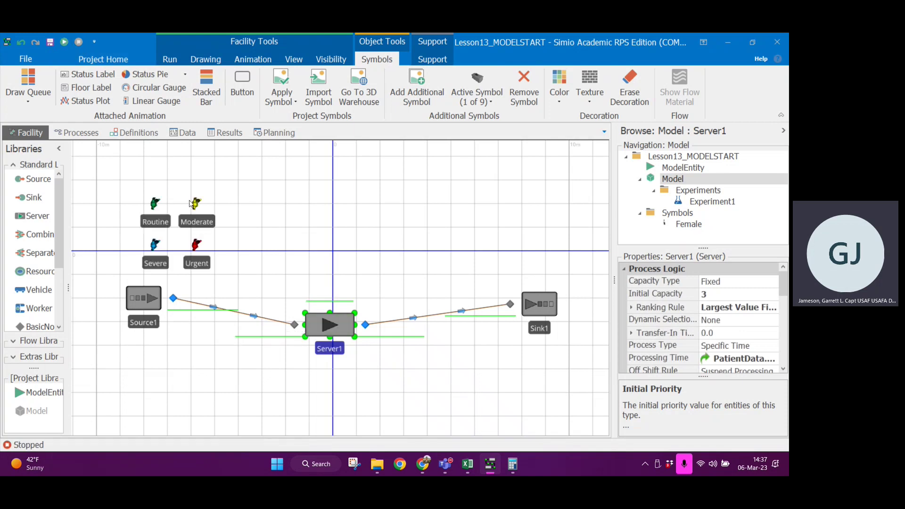
{"action": "left_click", "coordinate": [193, 204]}
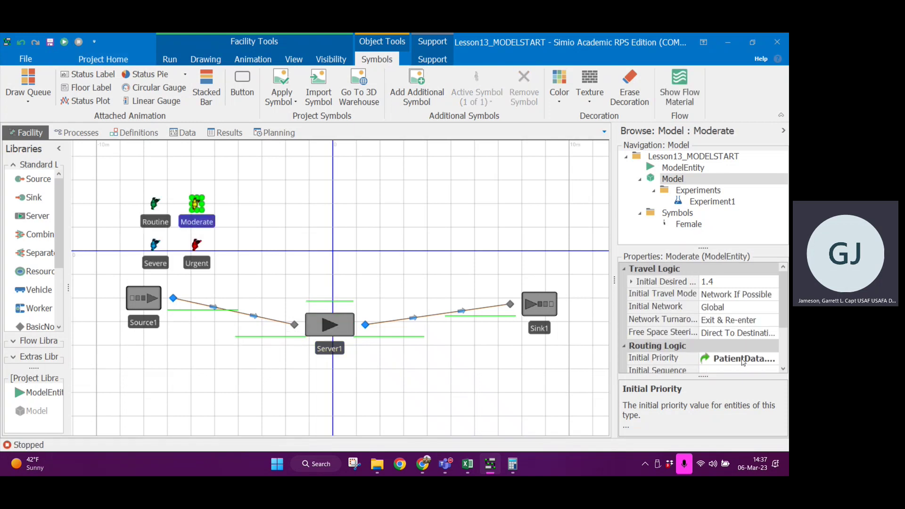